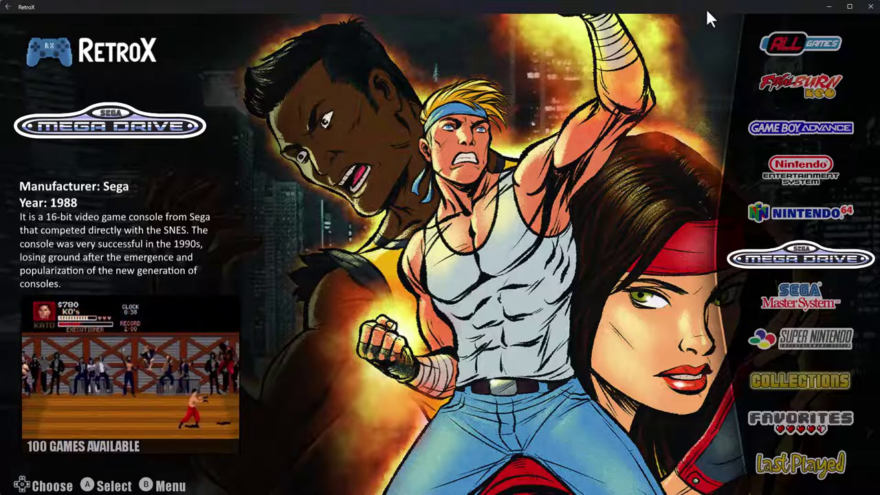
Open the Mega Drive game list so Aladdin's details and cover art appear.
key(Return)
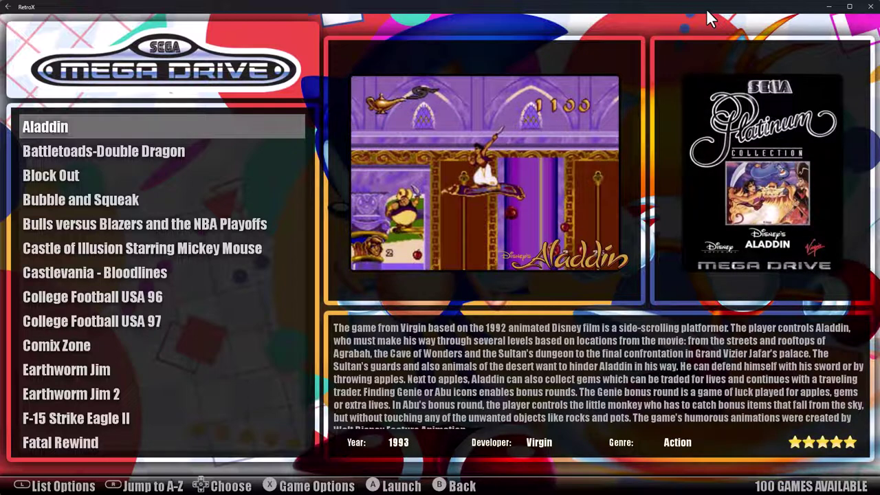
Go from Aladdin's quick options into Game Settings > Render type and bring up the global shader list.
key(x)
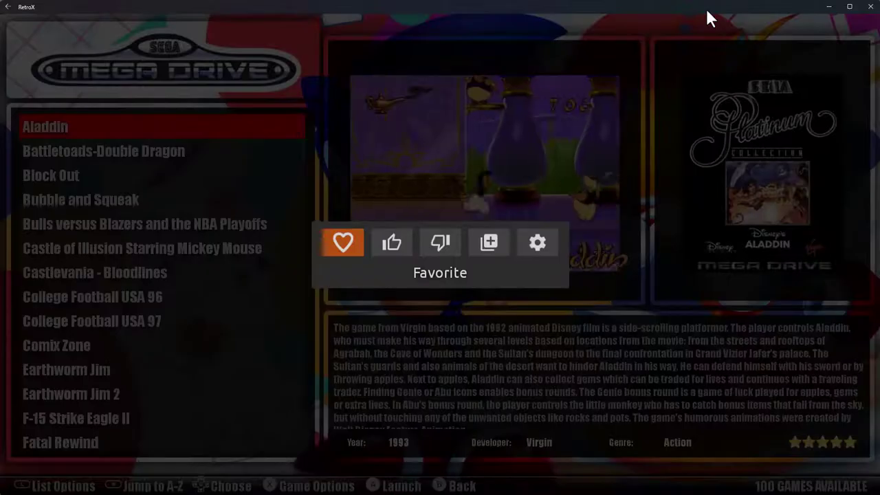
key(Right)
key(Right)
key(Right)
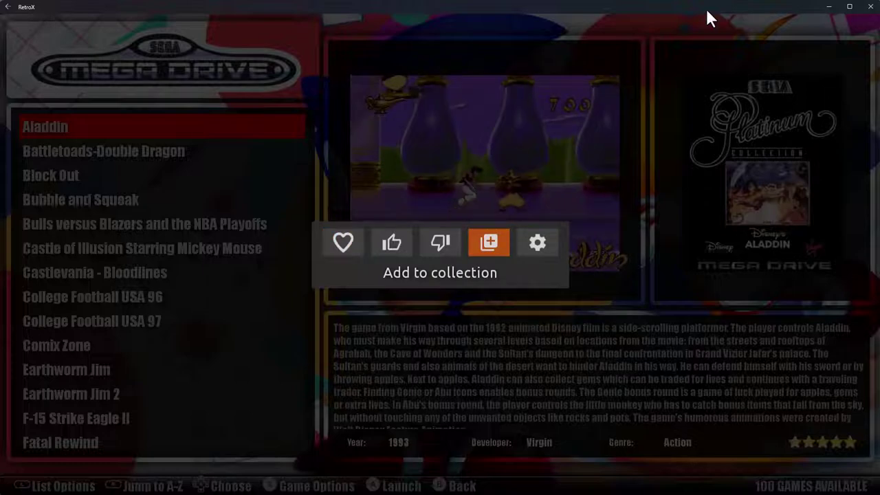
key(Right)
key(Return)
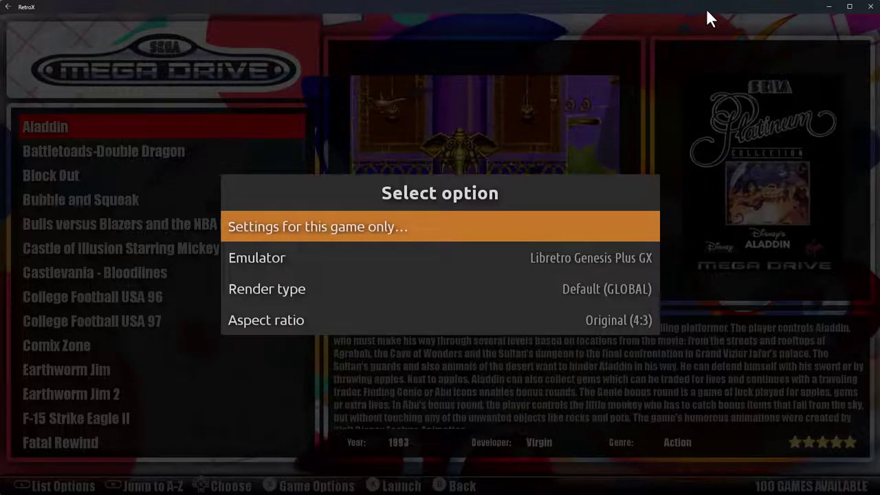
key(Down)
key(Down)
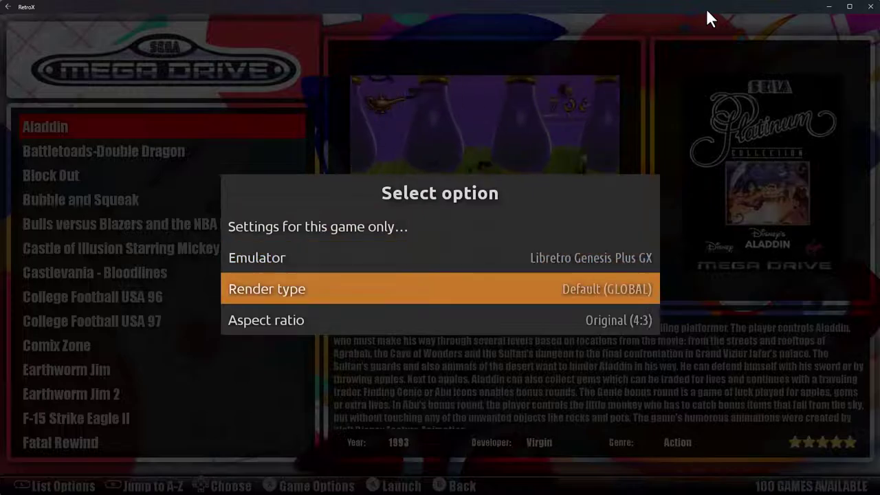
key(Return)
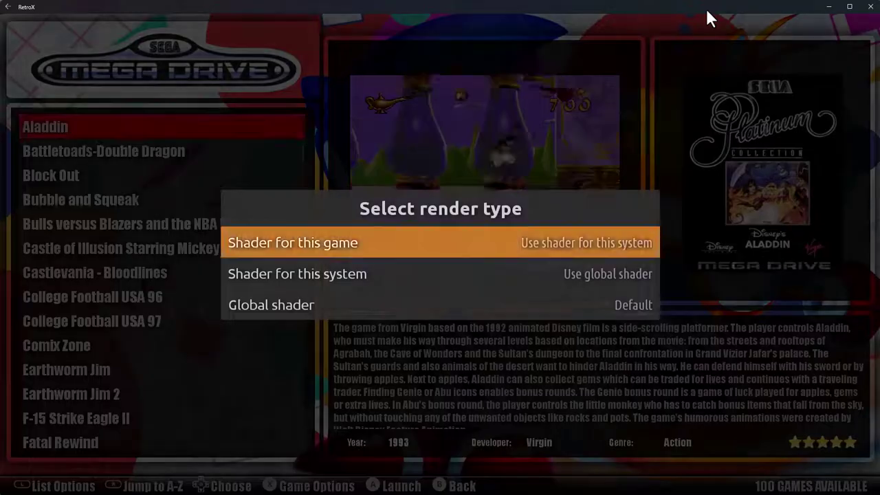
key(Down)
key(Down)
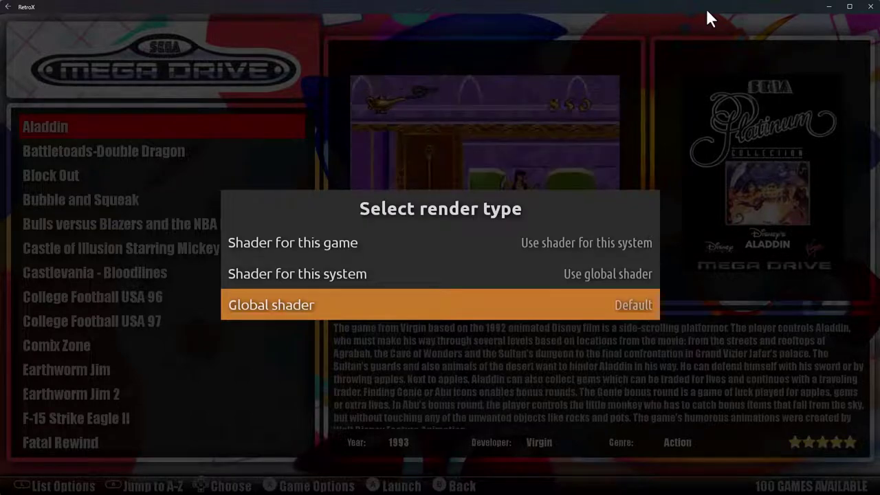
key(Return)
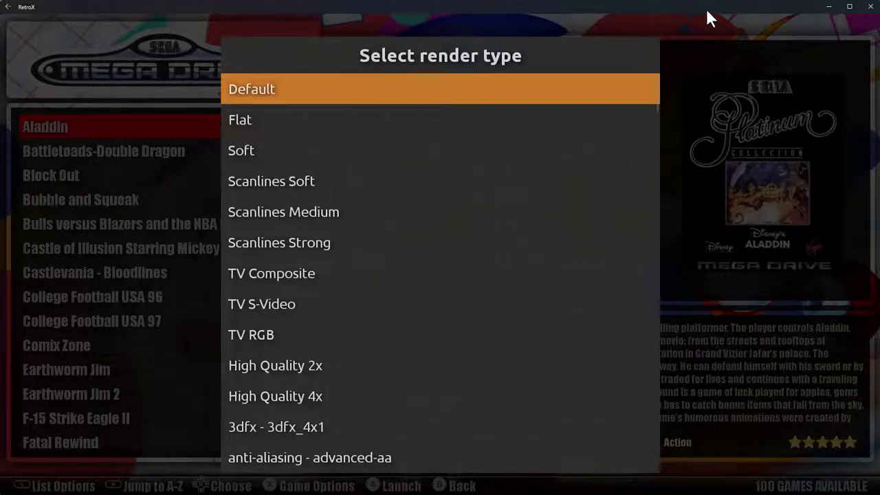
Choose Scanlines Medium from the list as the global shader.
key(Down)
key(Down)
key(Down)
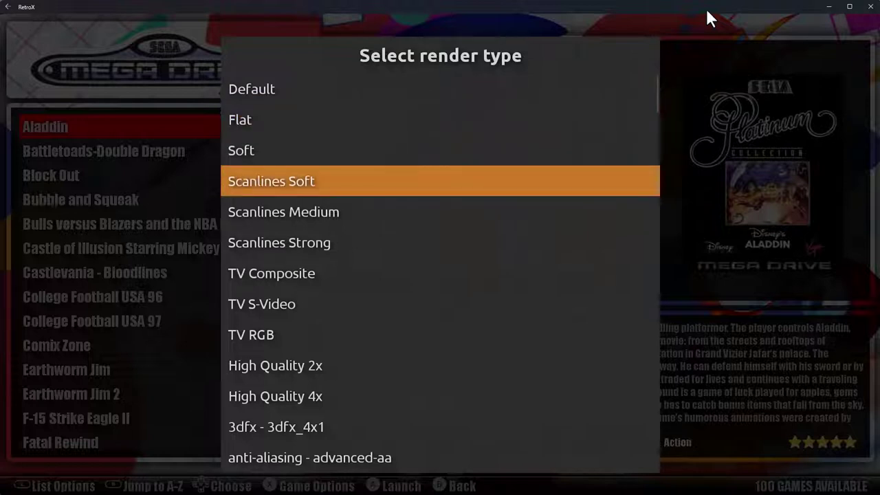
key(Down)
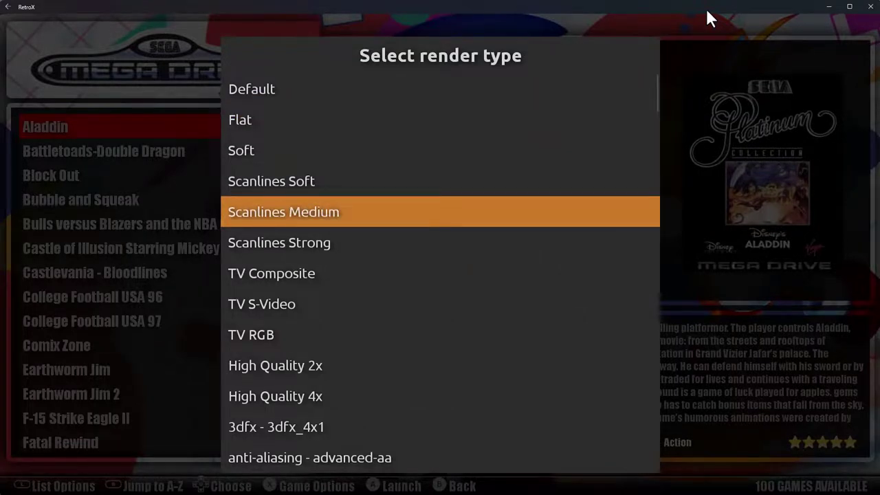
key(Return)
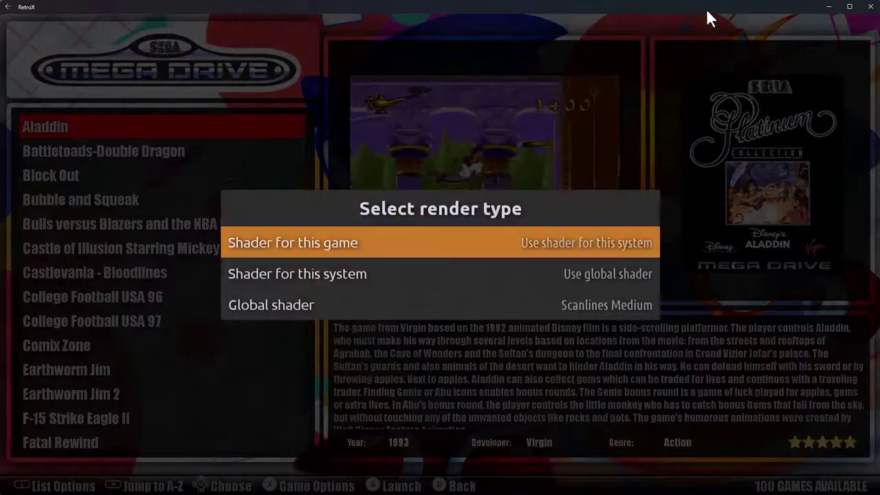
key(Down)
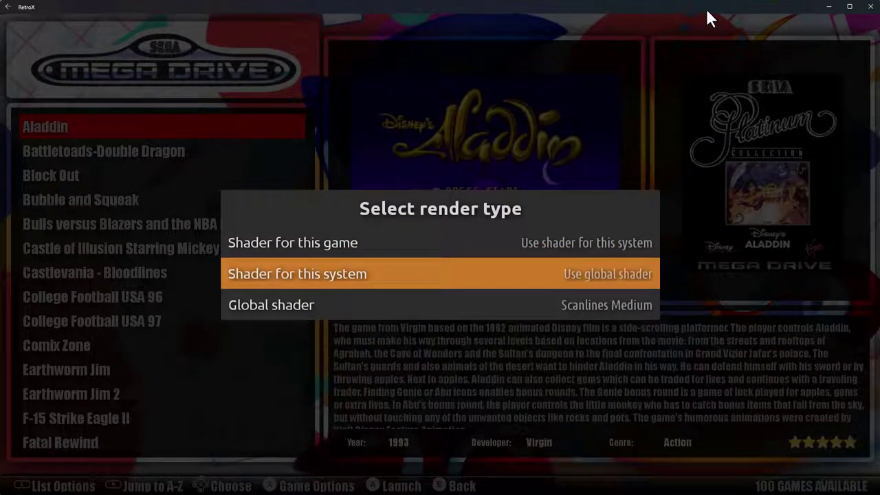
Choose Scanlines Soft as the shader for the Mega Drive system.
key(Down)
key(Up)
key(Return)
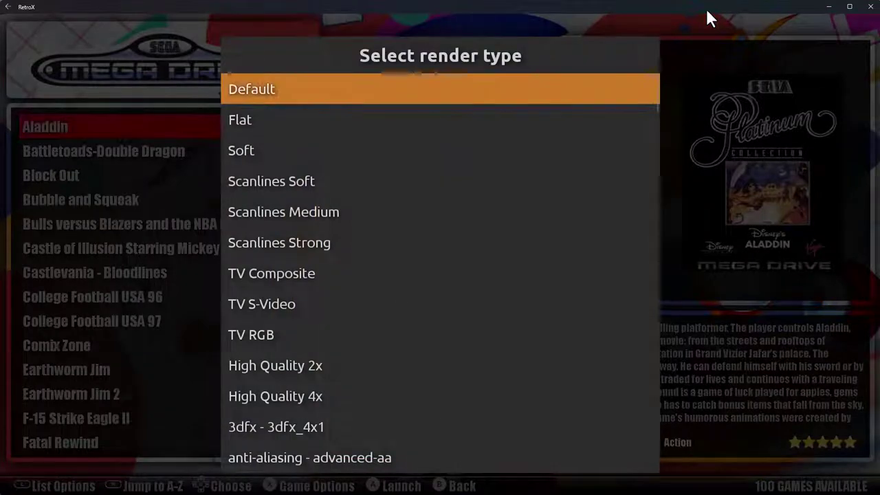
key(Down)
key(Down)
key(Down)
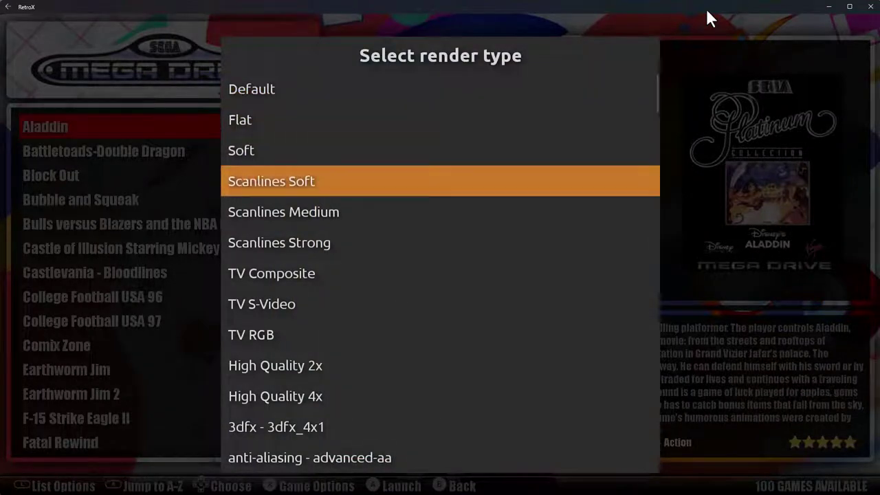
key(Return)
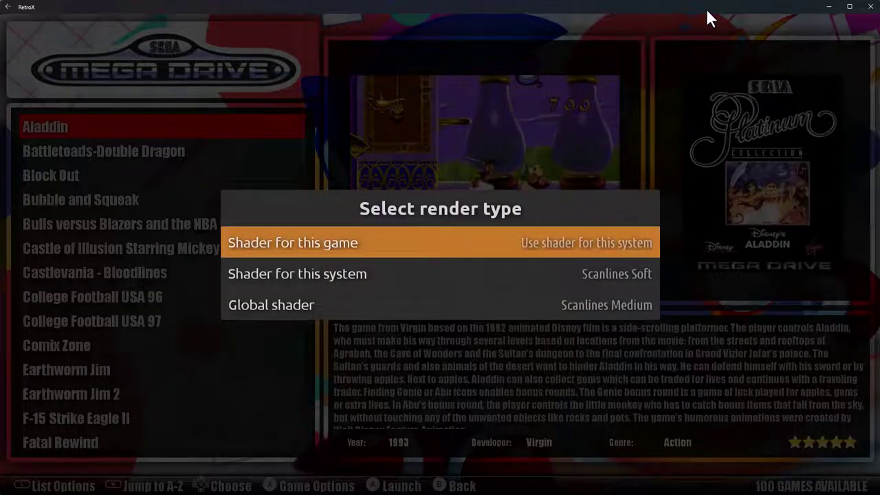
key(Down)
key(Down)
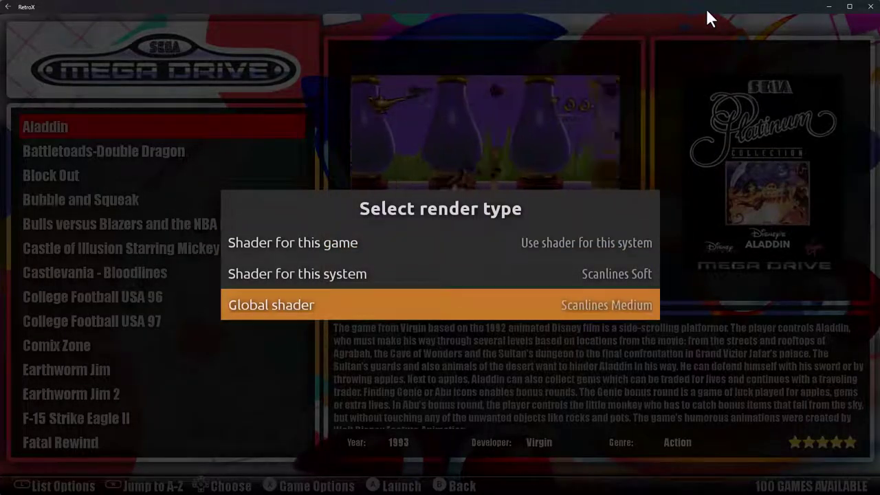
Try Soft as Aladdin's own shader, then reset Aladdin to use the system shader.
key(Up)
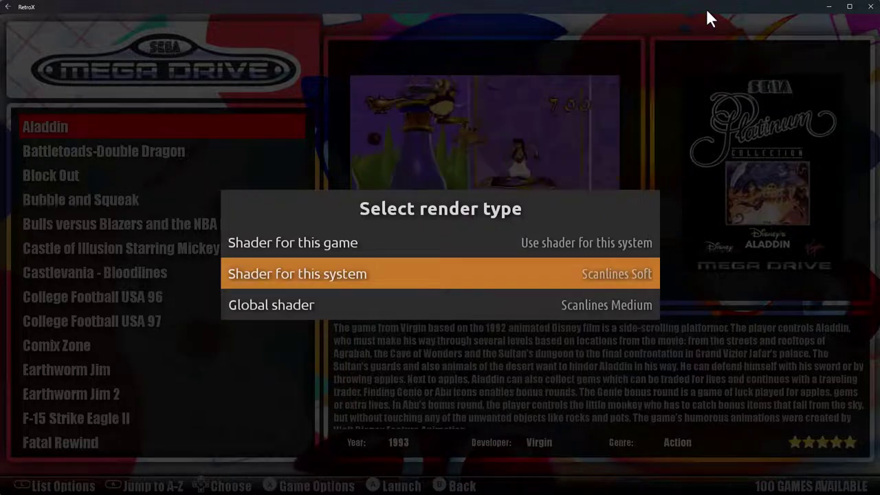
key(Up)
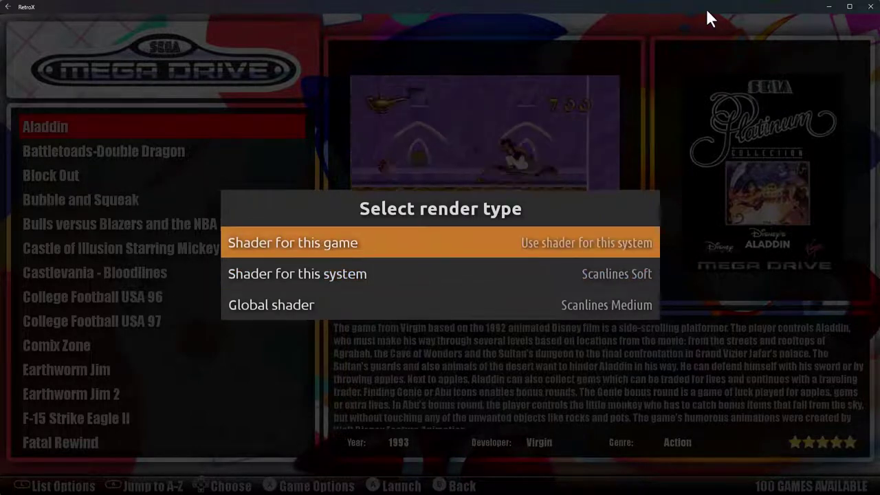
key(Return)
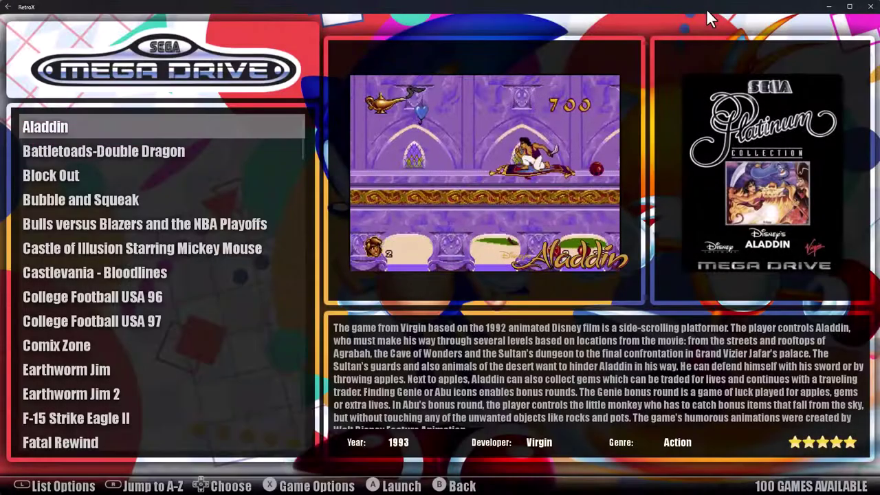
key(Down)
key(Down)
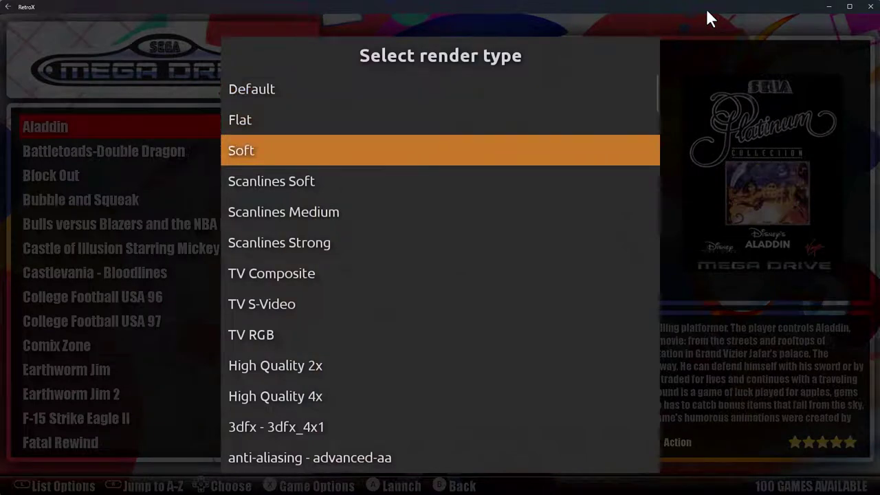
key(Return)
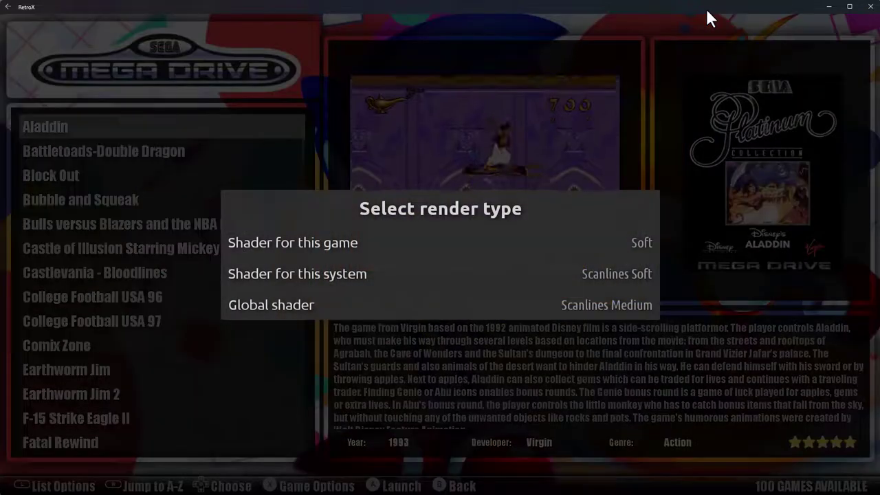
key(Return)
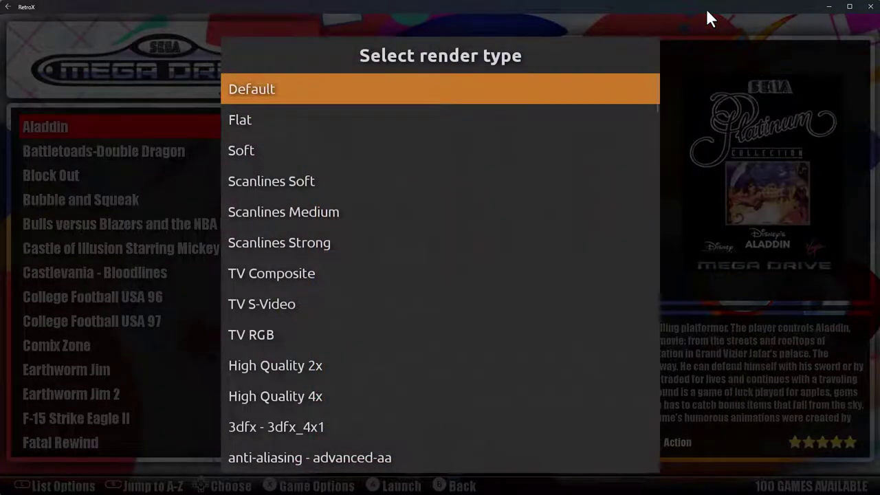
key(Return)
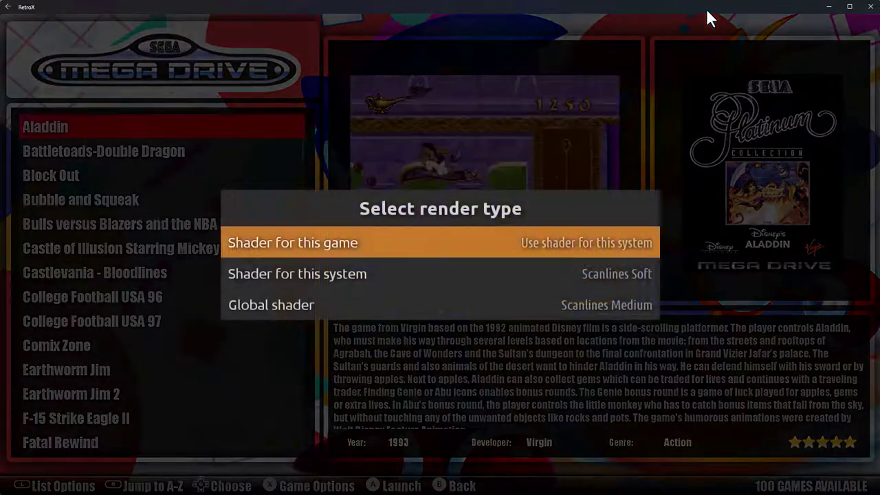
Reopen the system shader list and close it without changing anything.
key(Down)
key(Down)
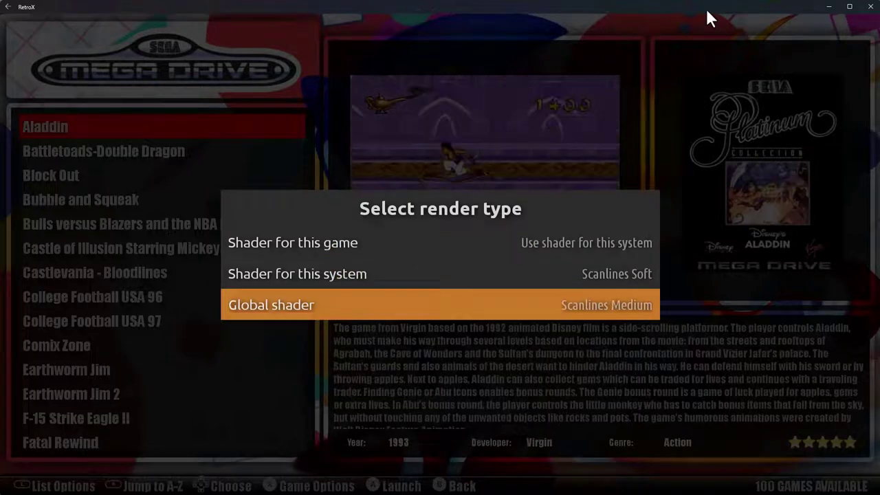
key(Up)
key(Return)
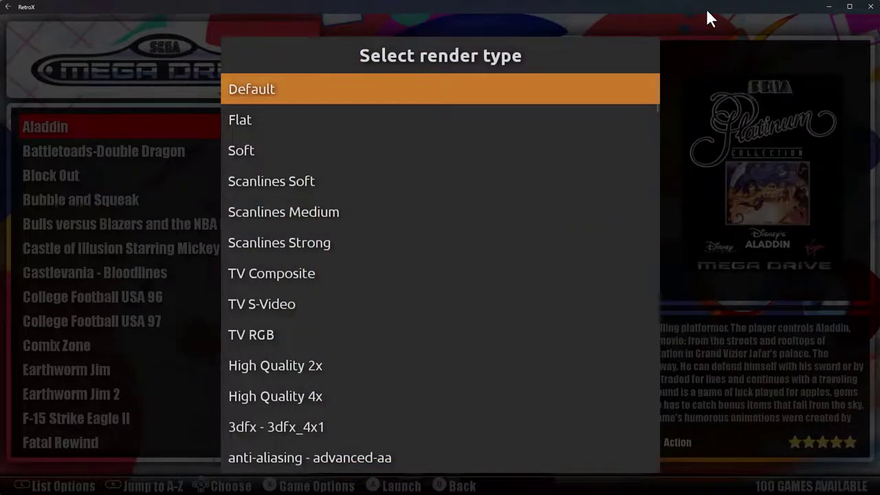
key(Return)
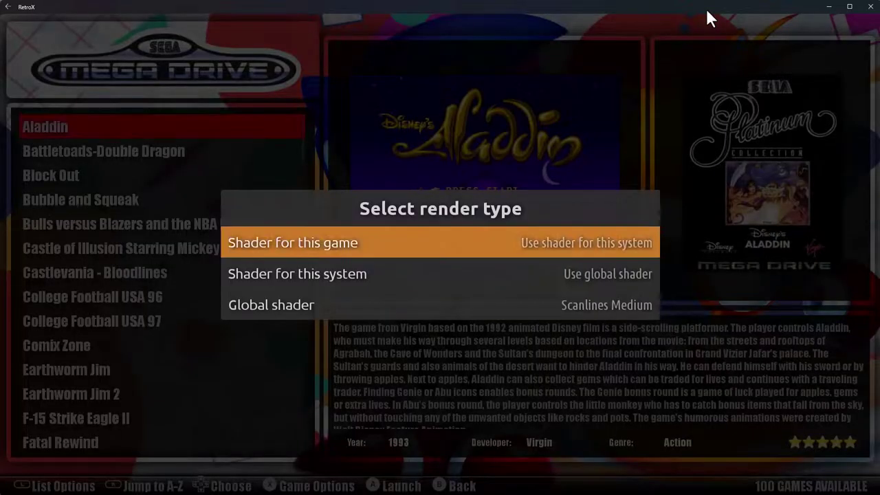
Exit Aladdin's option menus and start the game to its title screen.
key(Escape)
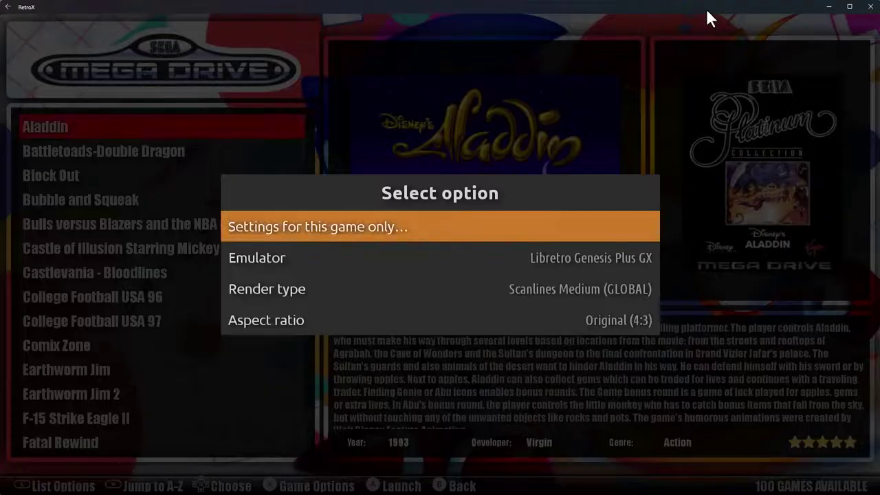
key(Escape)
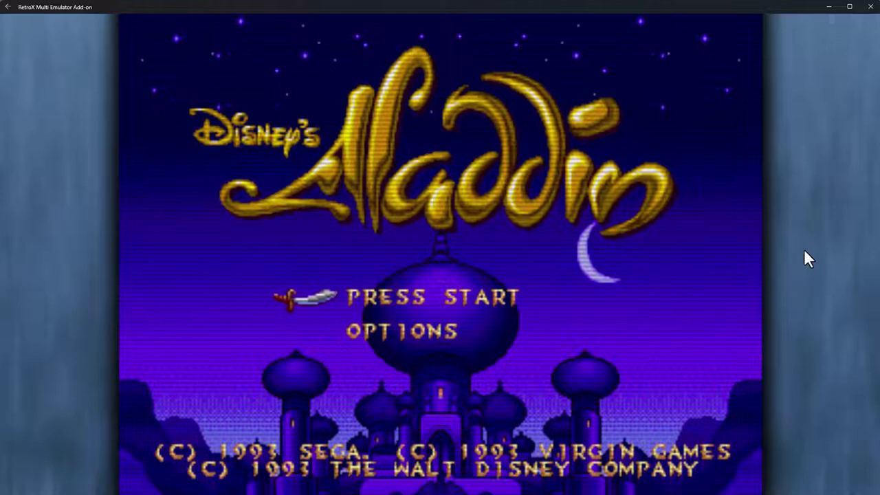
Preview in-game shaders: Scanlines Soft/Medium/Strong, TV Composite/S-Video/RGB, High Quality 4x, AA, bicubic, 2xbr.
key(m)
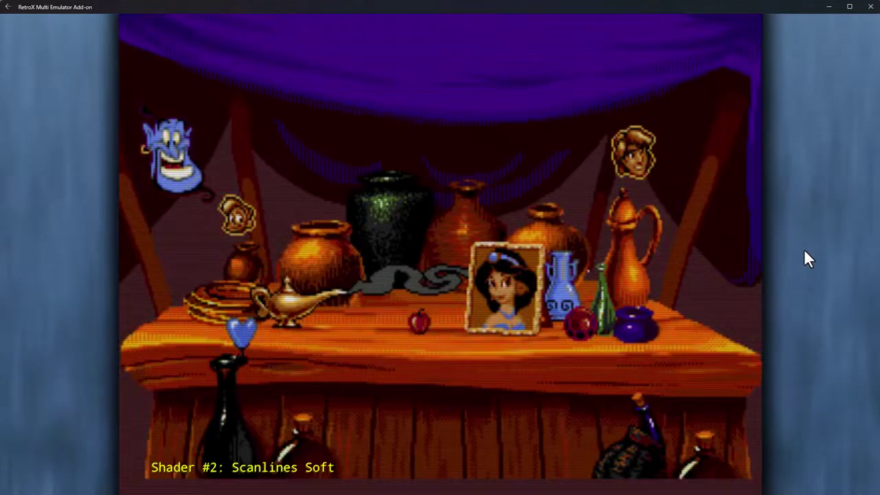
key(m)
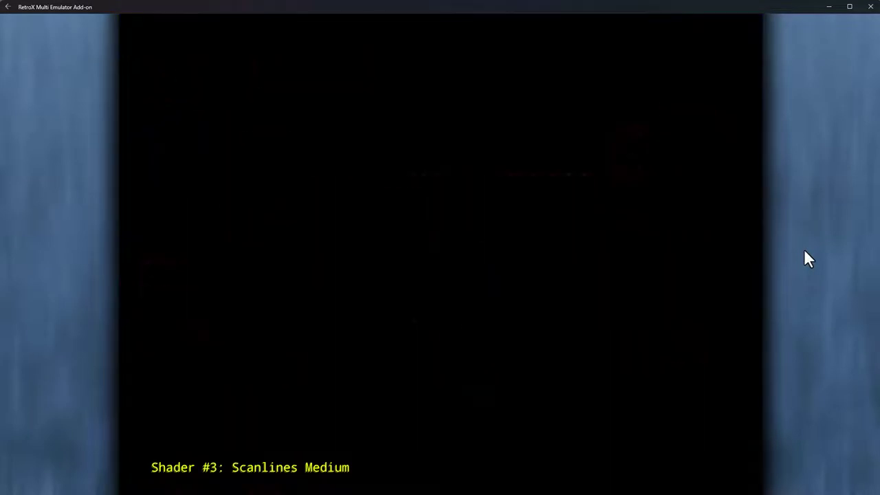
key(m)
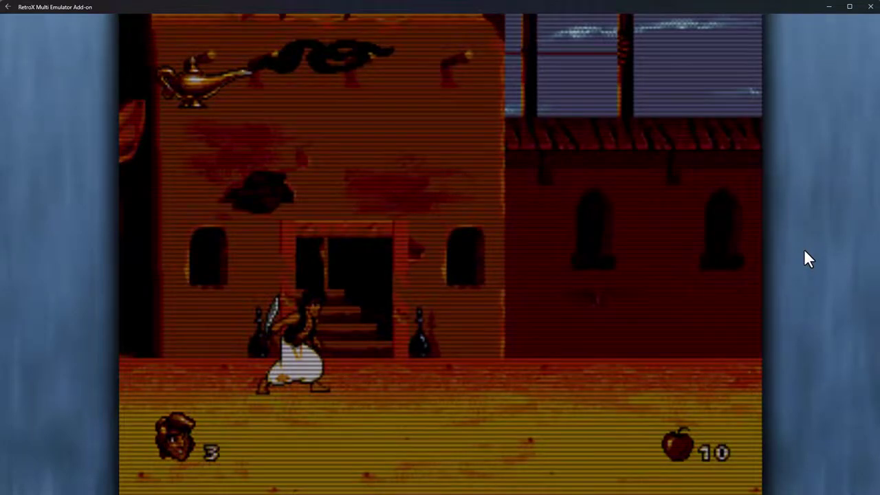
key(m)
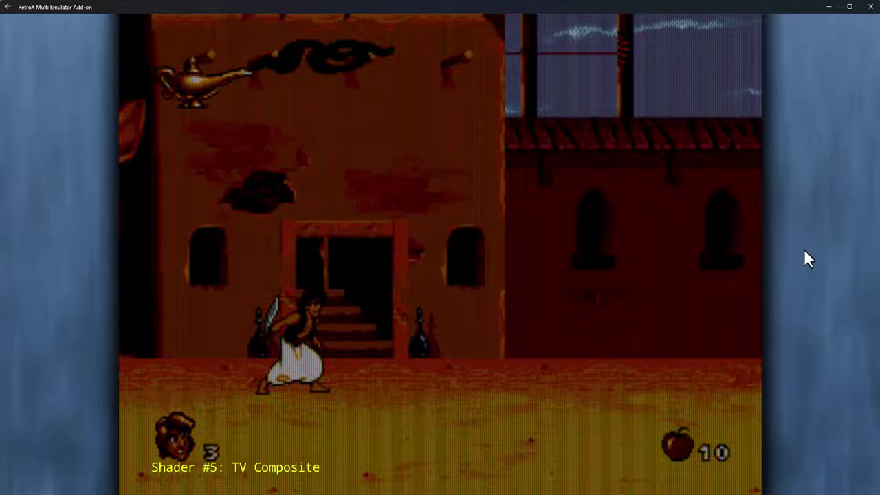
key(m)
key(m)
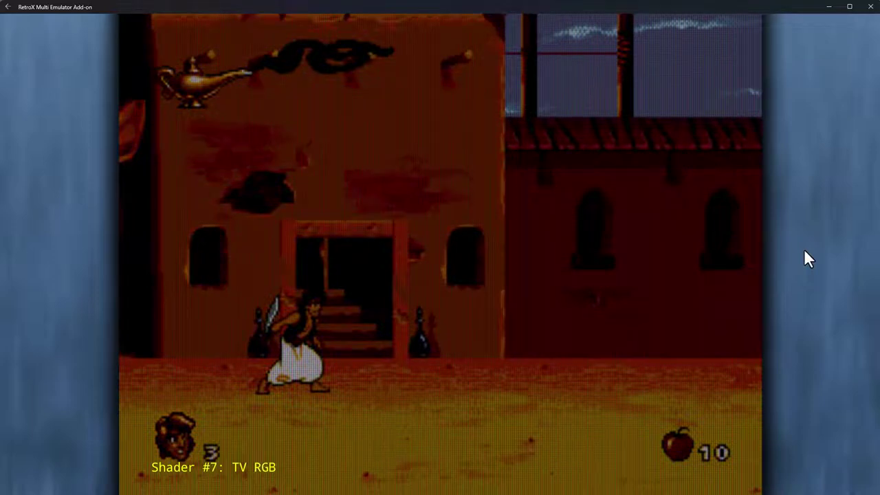
key(m)
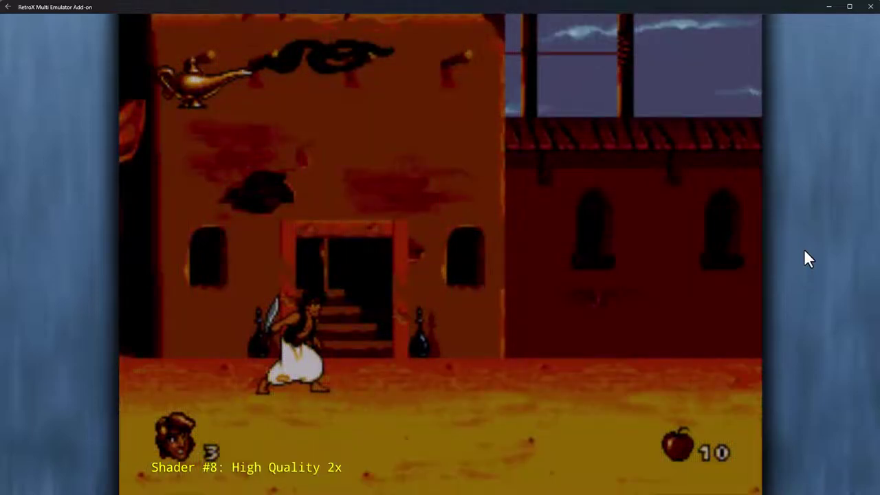
key(m)
key(m)
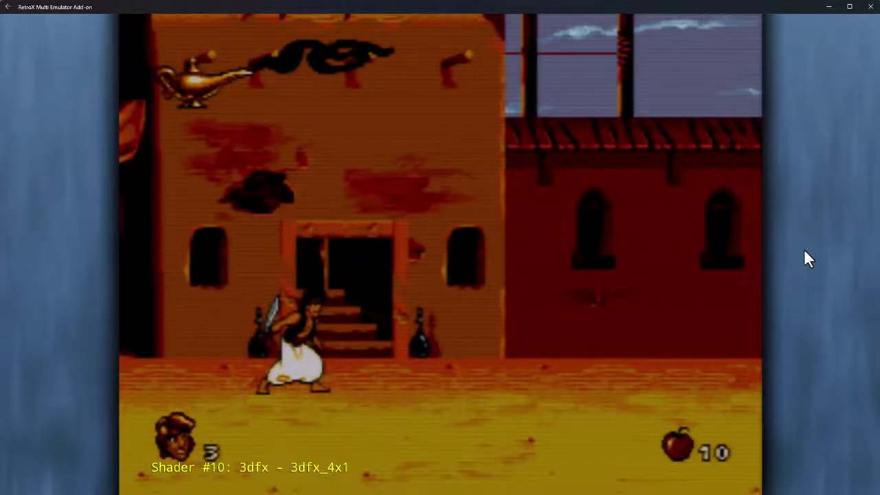
key(m)
key(m)
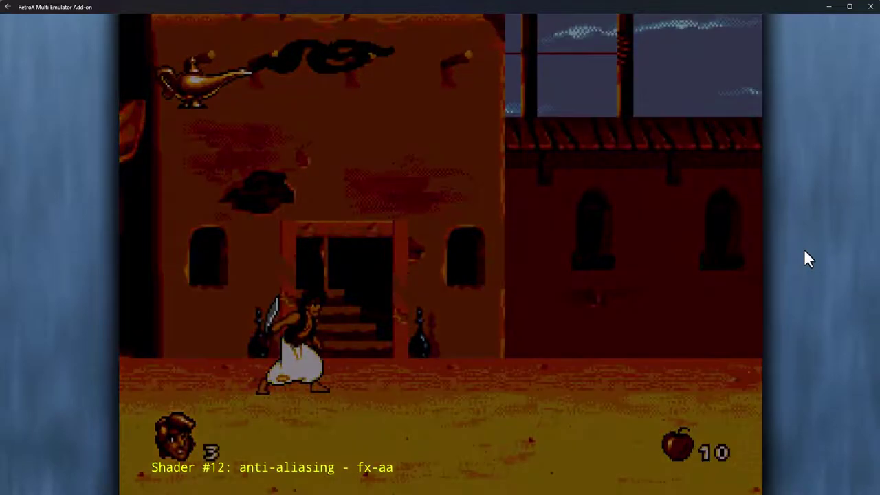
key(m)
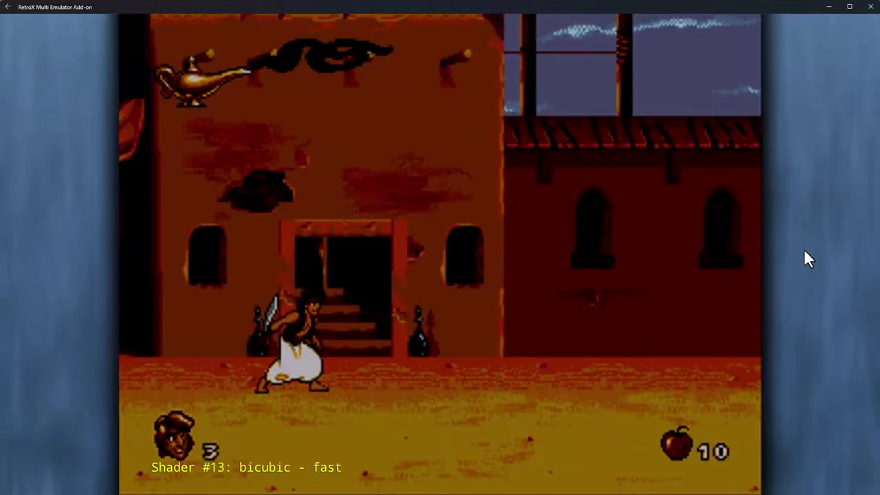
key(m)
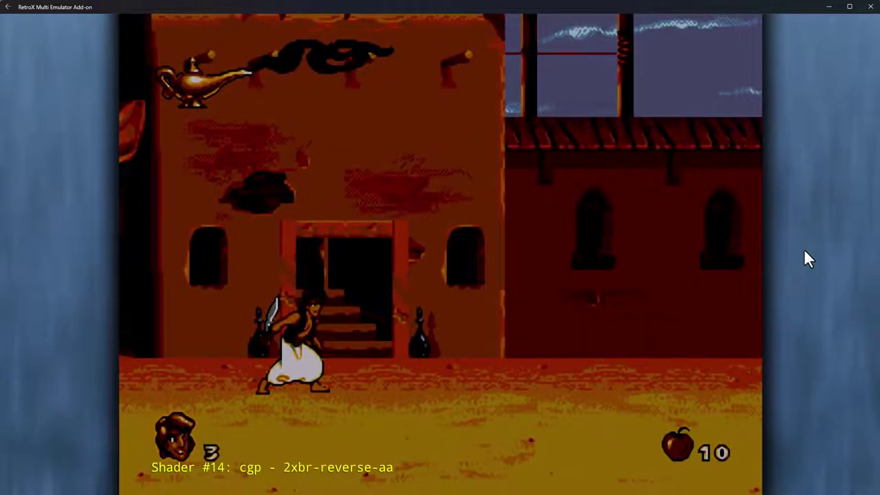
key(m)
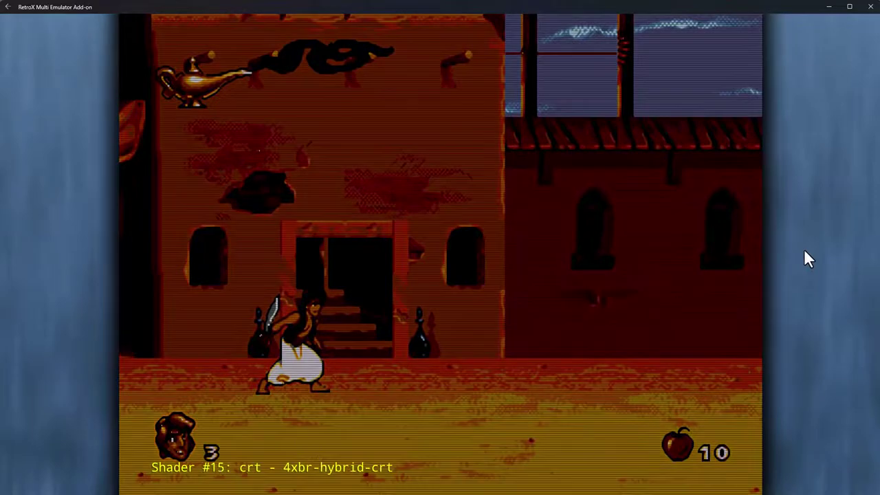
Step through the crt shaders (4xbr-hybrid, cgwg-fast, dotmask, easymode, gtuv50), settling on #25 crt - geom.
key(n)
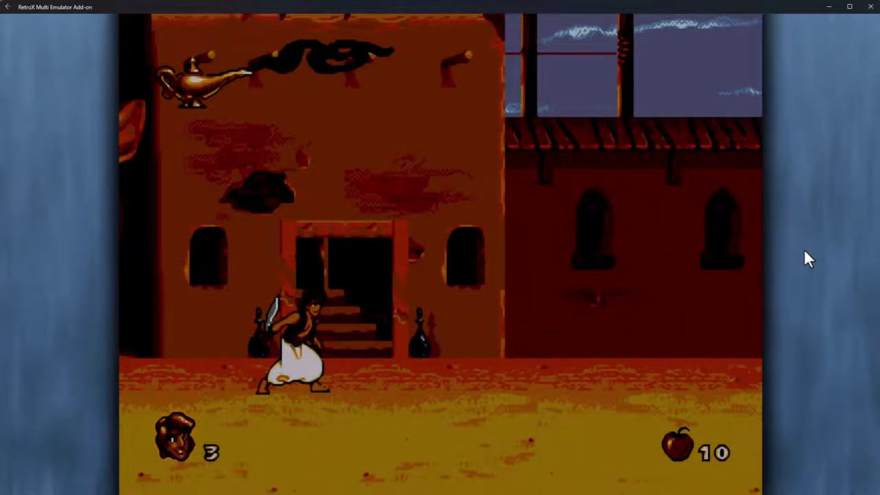
key(m)
key(m)
key(m)
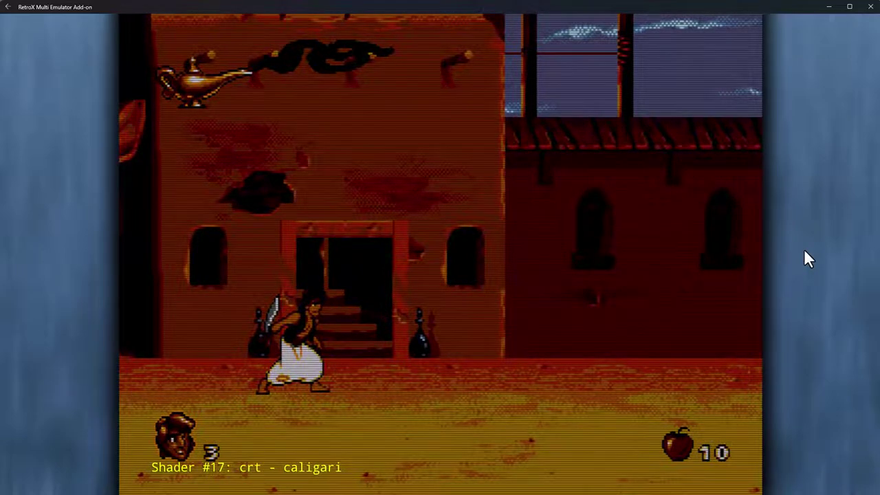
key(m)
key(m)
key(m)
key(m)
key(m)
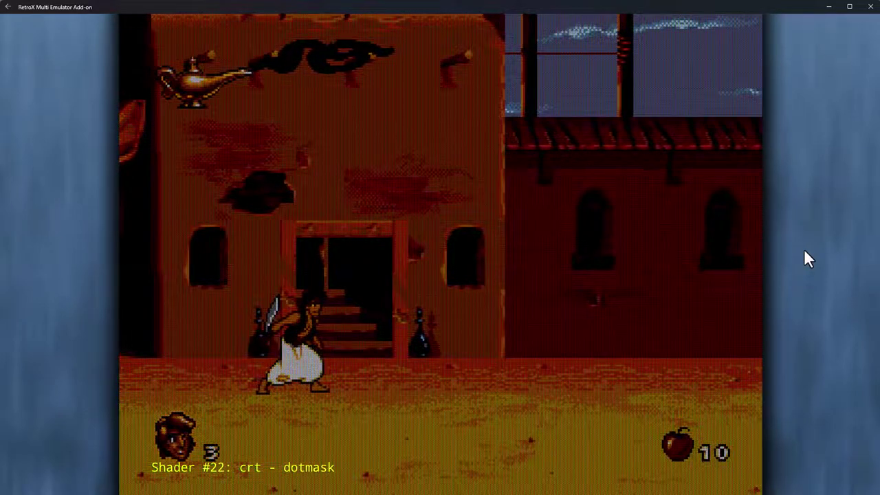
key(m)
key(n)
key(m)
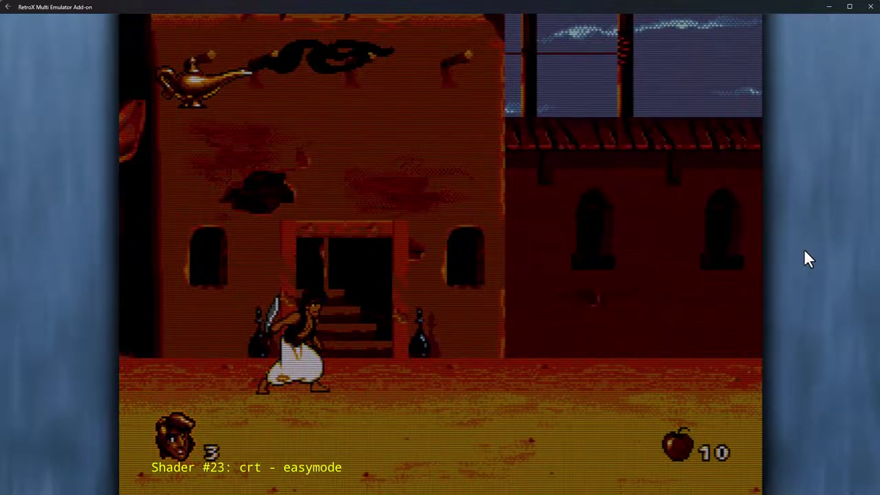
key(m)
key(m)
key(m)
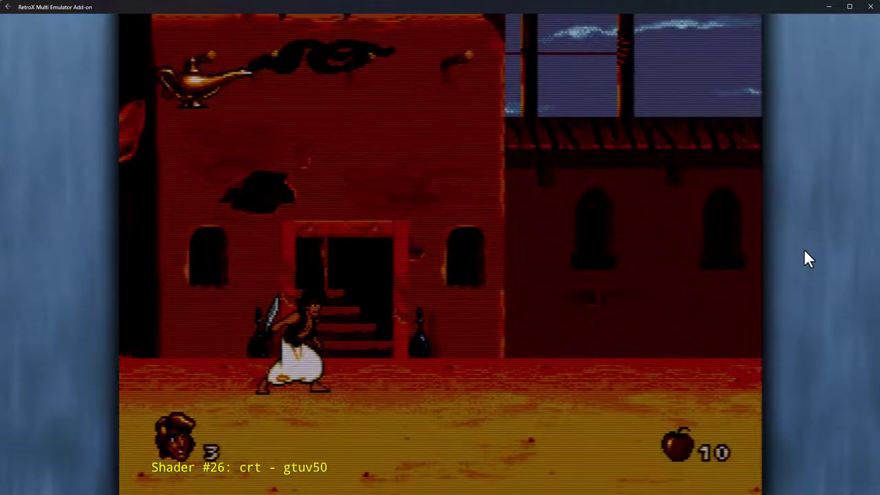
key(n)
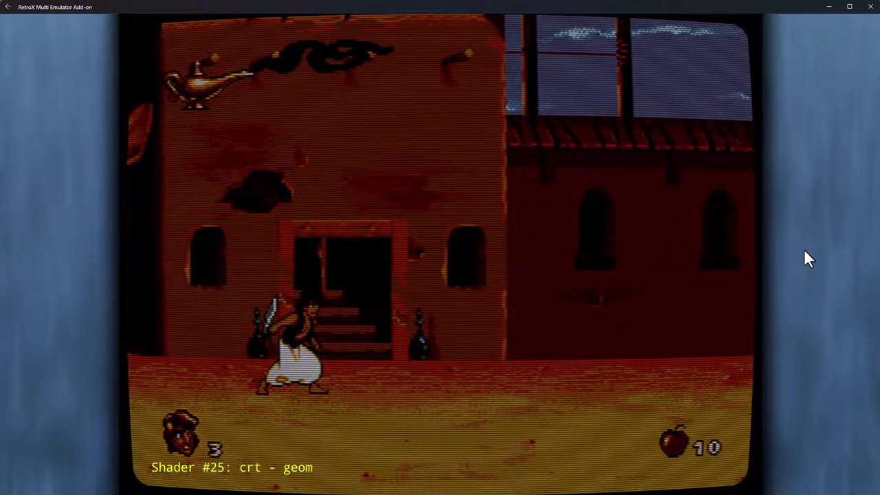
key(m)
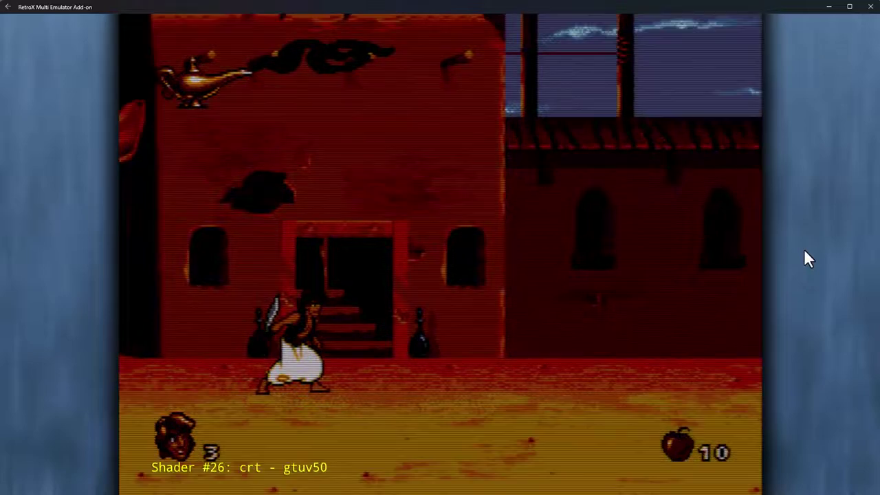
key(n)
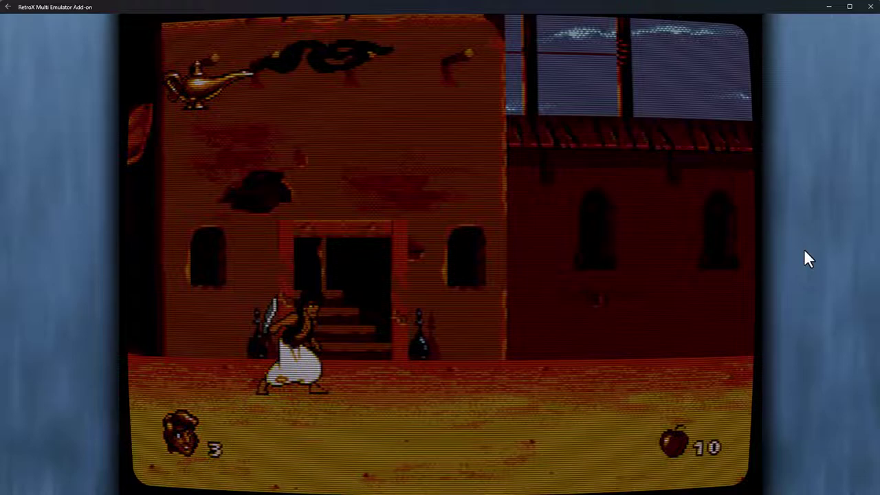
Play Aladdin along the market street to check the crt - geom look.
key(Right)
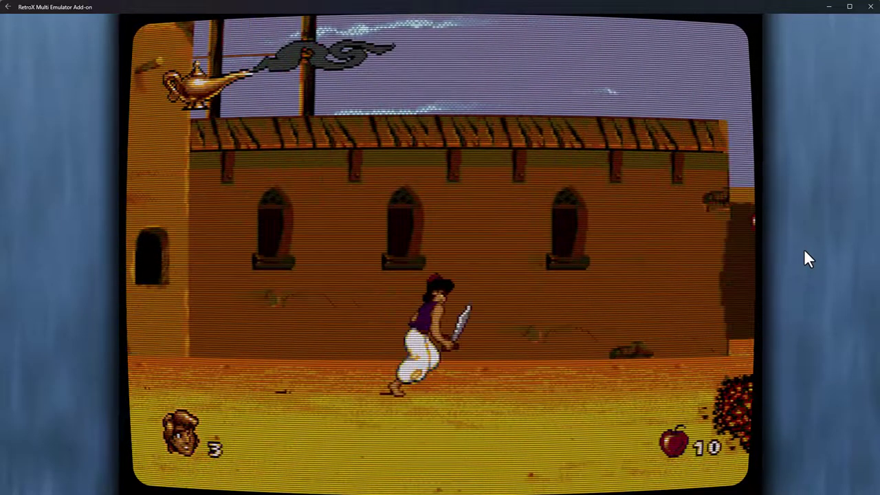
key(Right)
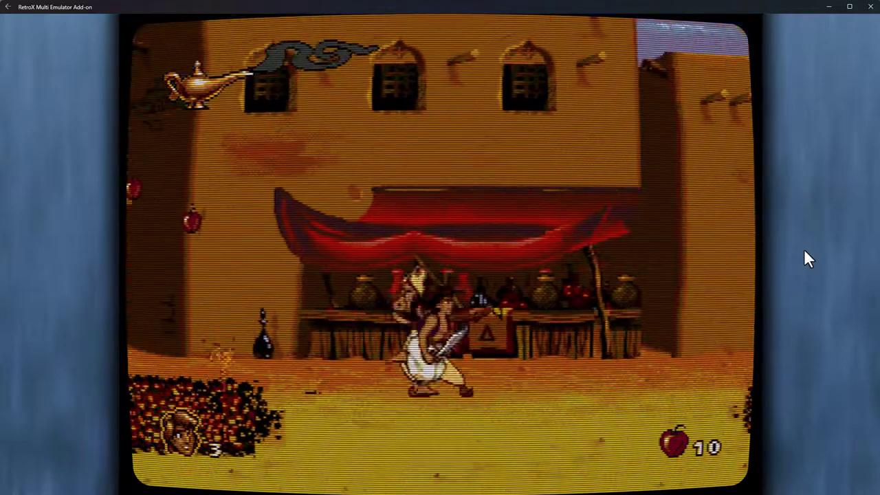
key(Right)
key(Left)
key(Right)
key(Left)
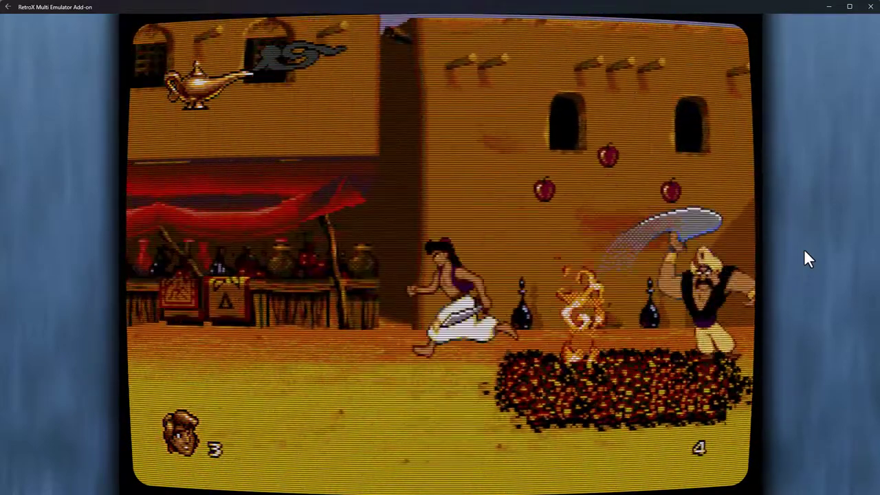
key(Left)
key(z)
key(x)
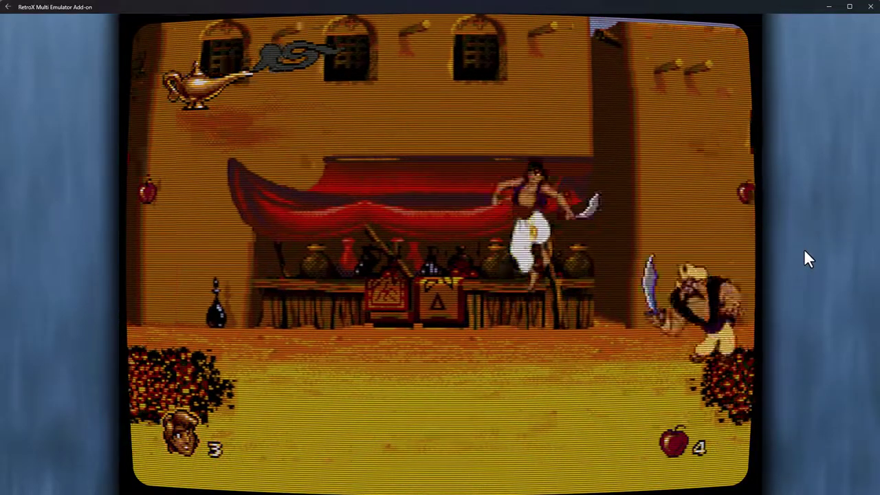
Quit the game from RetroX Options back to the Mega Drive list.
key(z)
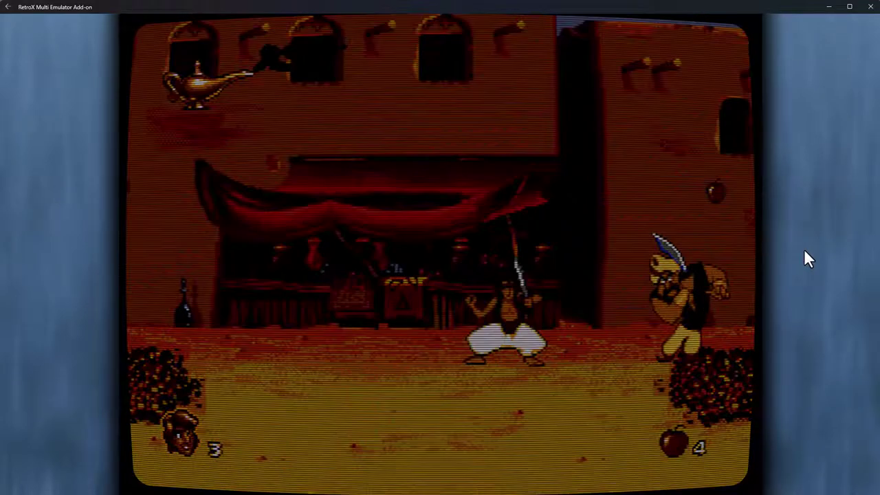
key(Escape)
key(Down)
key(Down)
key(Down)
key(Down)
key(Down)
key(Return)
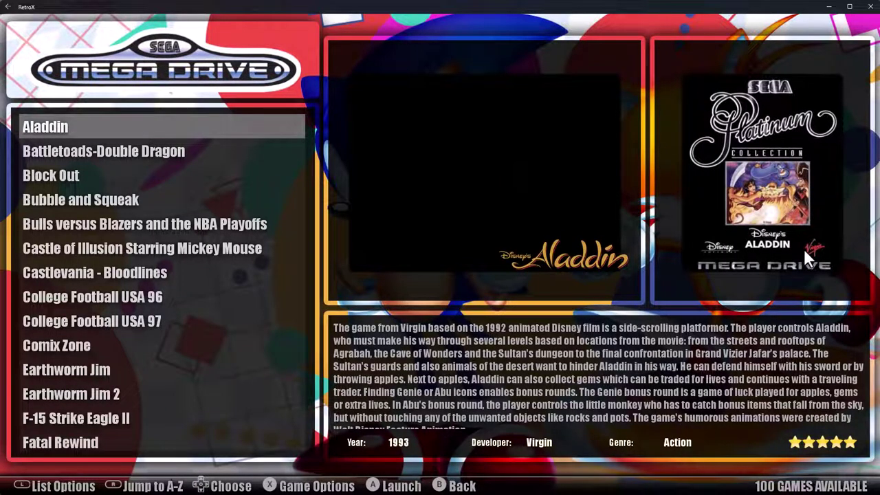
Open Aladdin's game-specific settings at the Render type choices.
key(x)
key(Right)
key(Right)
key(Right)
key(Right)
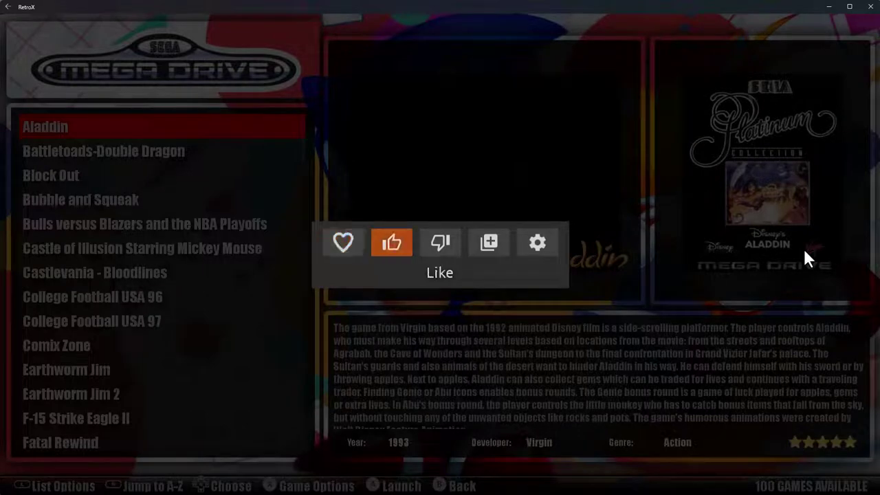
key(Return)
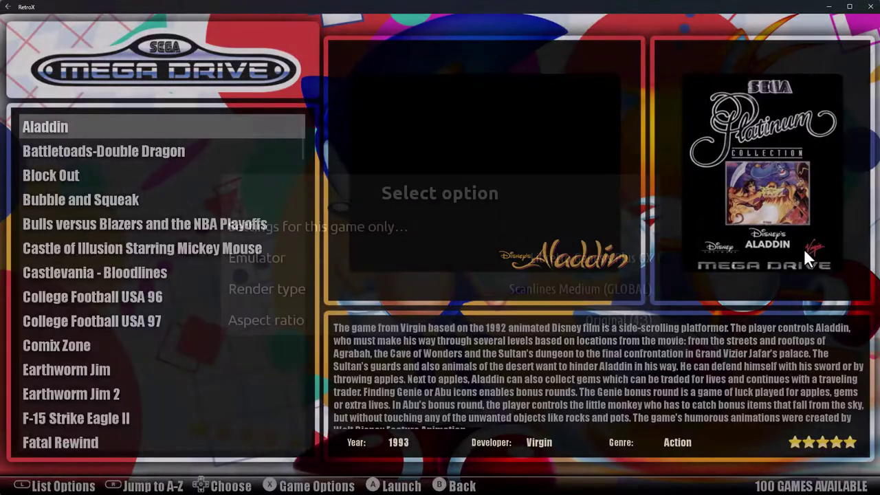
key(Down)
key(Down)
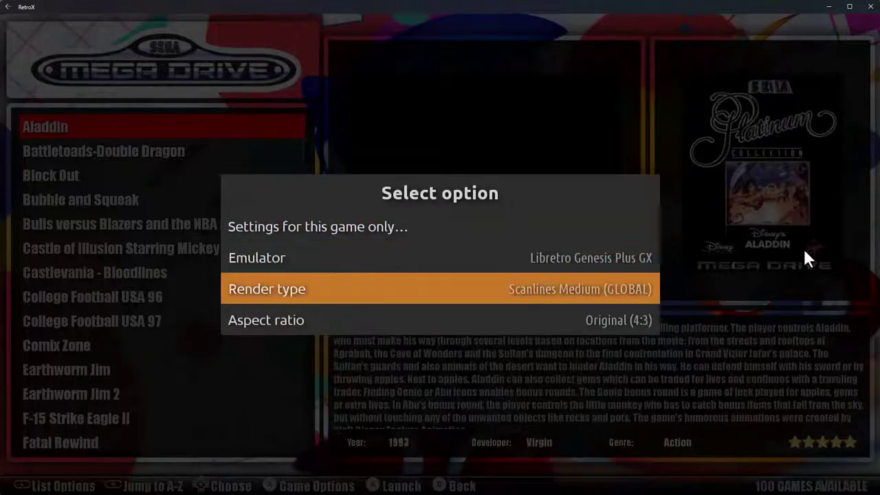
key(Return)
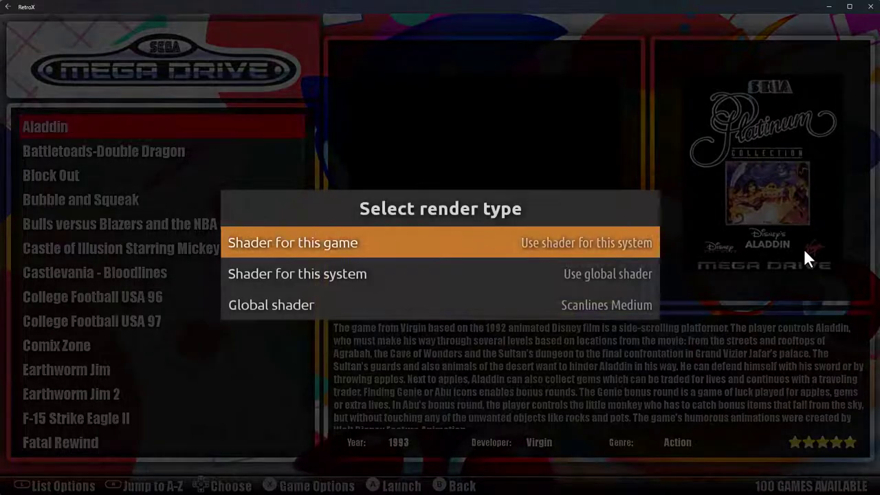
Open the 'Shader for this game' list and move to crt - geom.
key(Down)
key(Down)
key(Down)
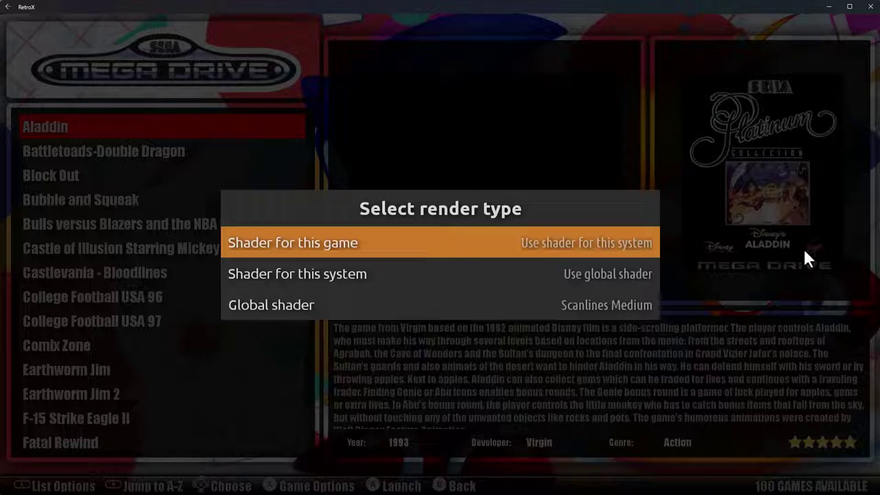
key(Down)
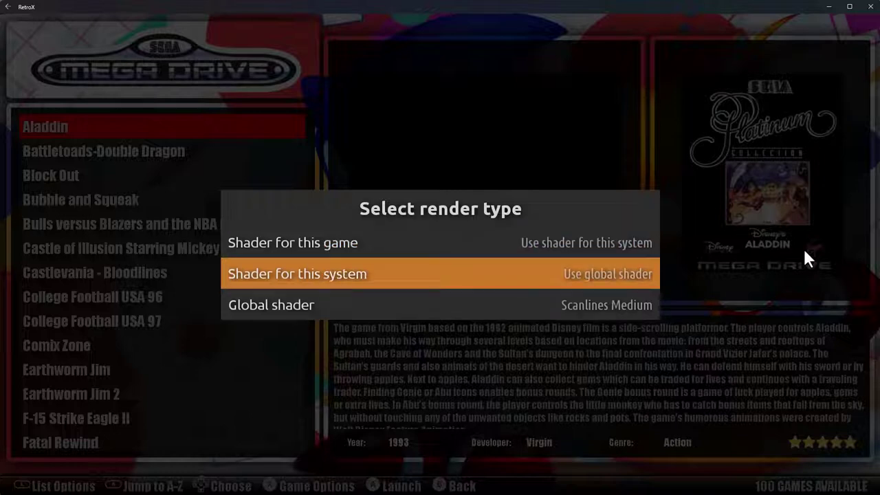
key(Up)
key(Return)
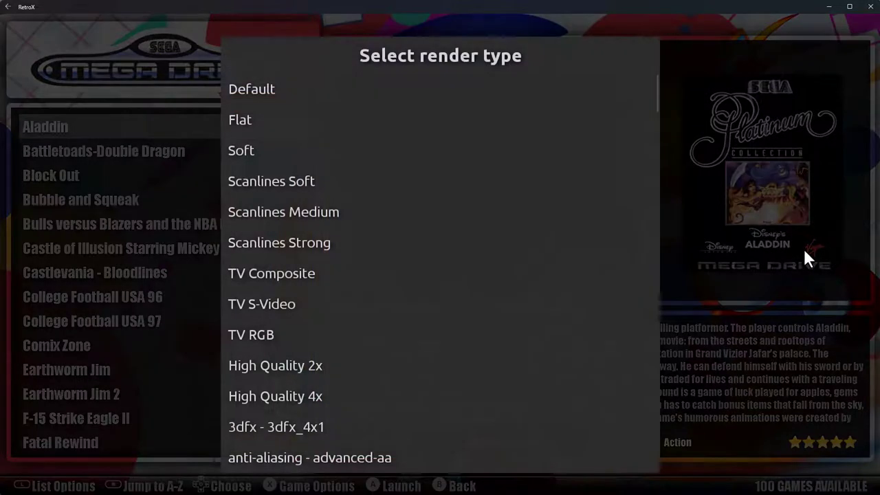
key(Down)
key(Down)
key(Down)
key(Down)
key(Down)
key(Down)
key(Down)
key(Down)
key(Down)
key(Down)
key(Down)
key(Down)
key(Down)
key(Down)
key(Down)
key(Down)
key(Down)
key(Down)
key(Down)
key(Down)
key(Down)
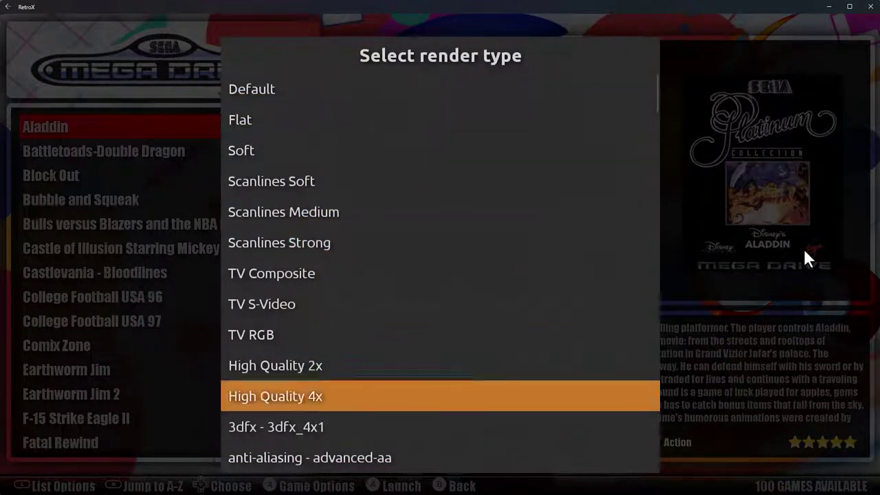
key(Down)
key(Down)
key(Down)
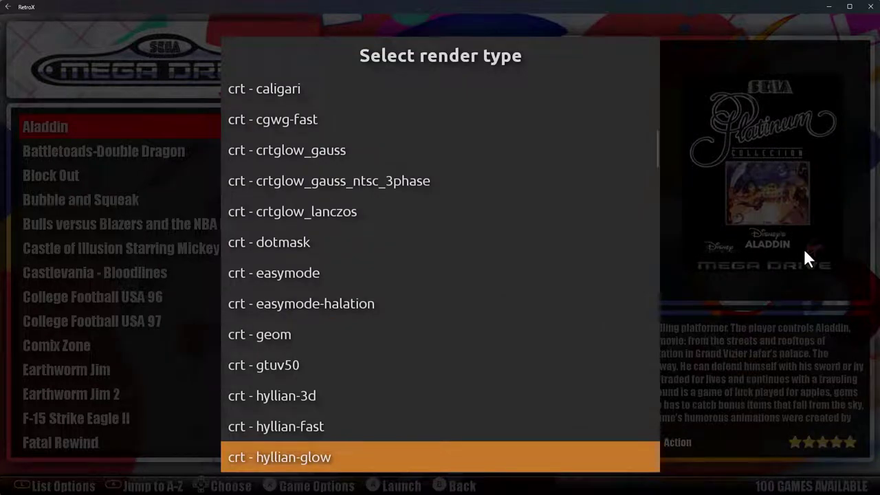
key(Up)
key(Up)
key(Up)
key(Up)
Set crt - geom as Aladdin's own shader and close the settings dialogs.
key(Return)
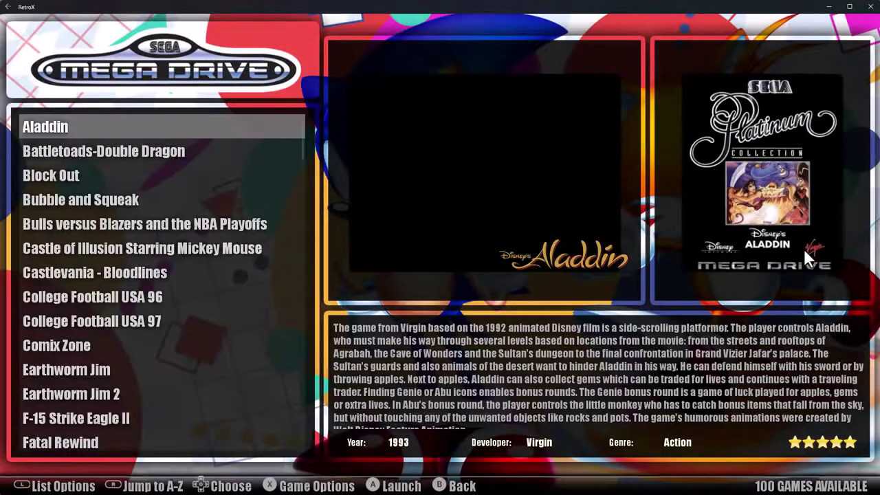
key(Down)
key(Escape)
key(Return)
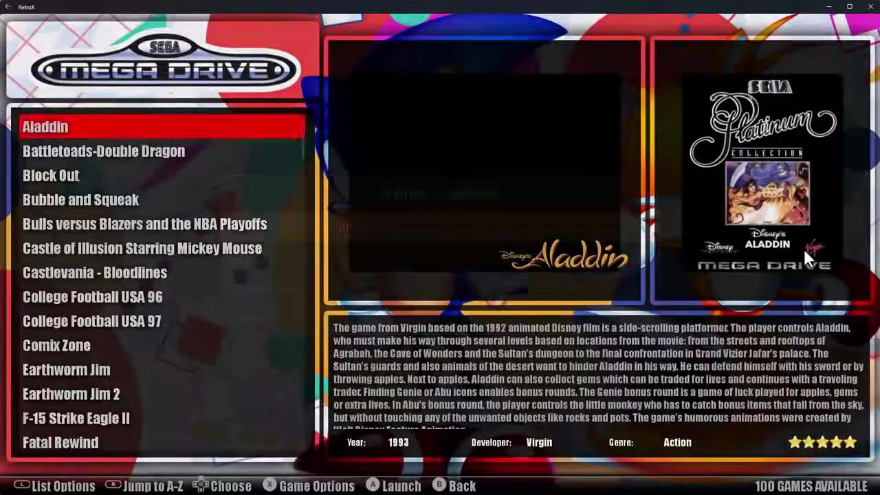
key(Escape)
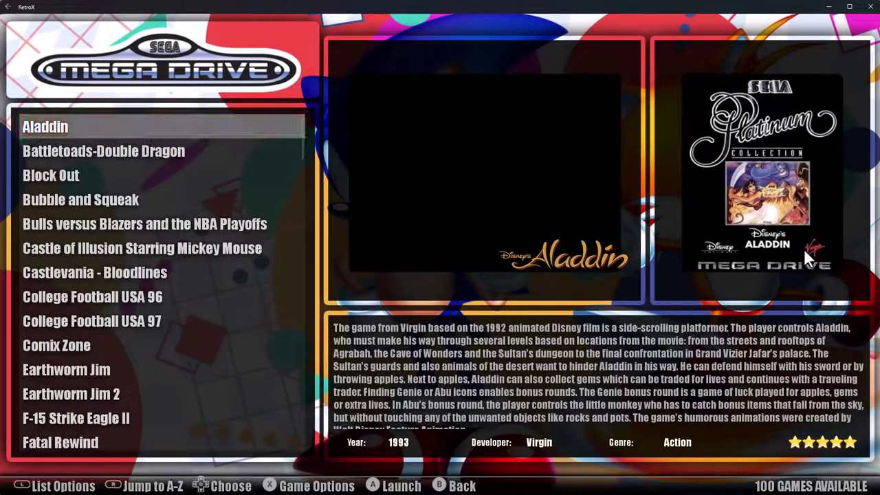
Return to the systems, open the Mega Drive list and launch Aladdin.
key(Escape)
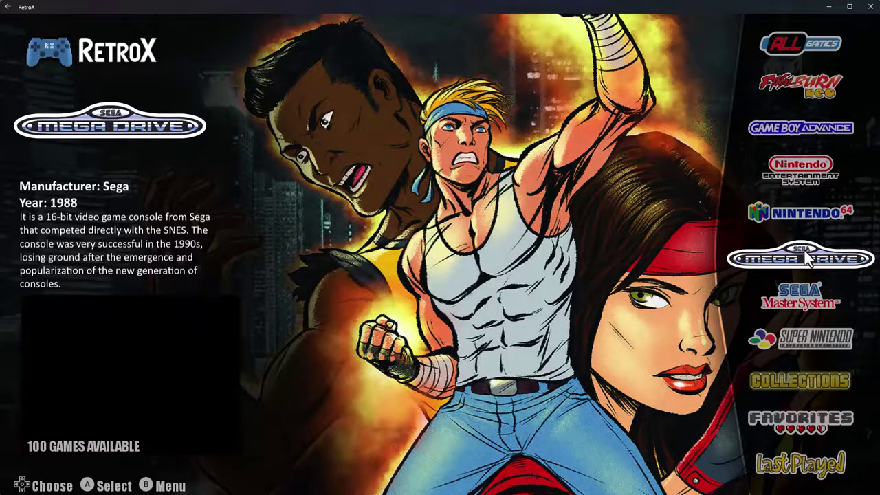
key(Return)
key(Return)
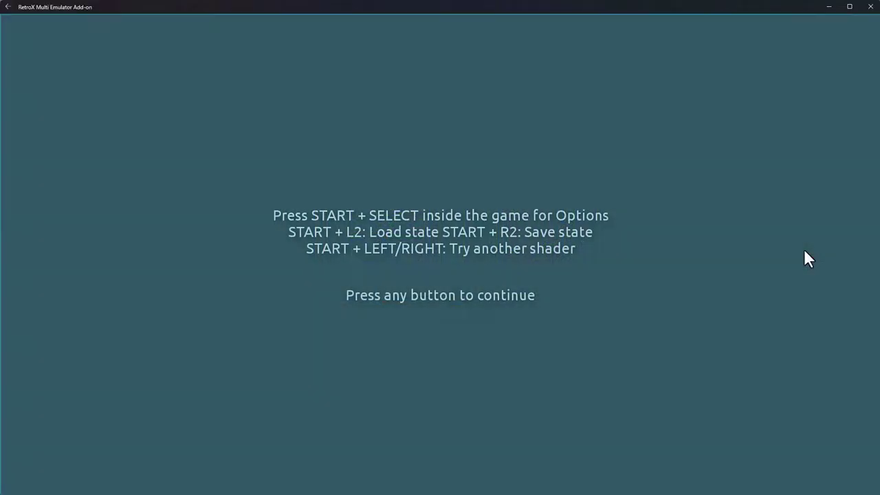
key(Return)
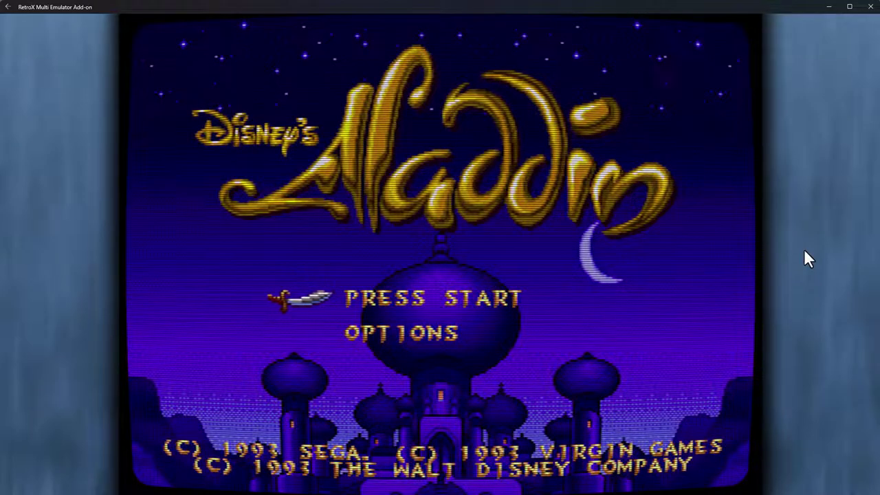
Start Aladdin from PRESS START into its CRT-shaded intro, then open the RetroX Options menu.
key(Down)
key(Up)
key(Return)
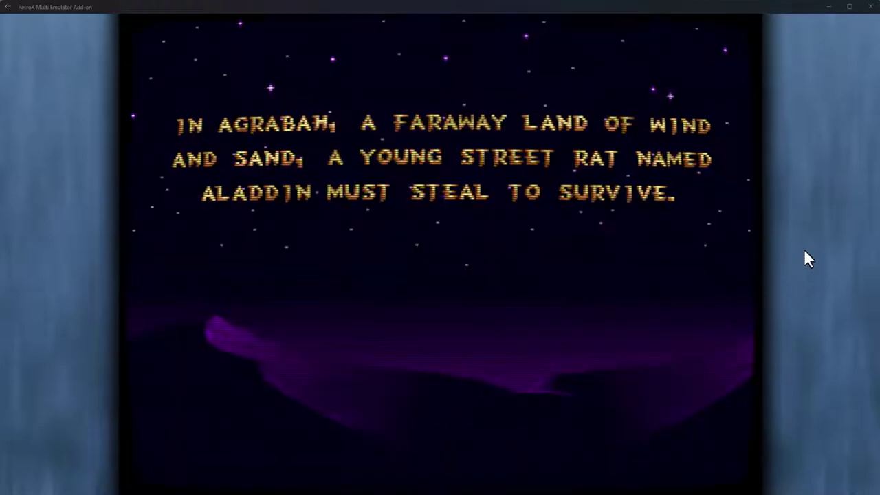
key(Escape)
key(Down)
key(Down)
key(Down)
Quit Aladdin to the Mega Drive list and relaunch it to its control tips screen.
key(Down)
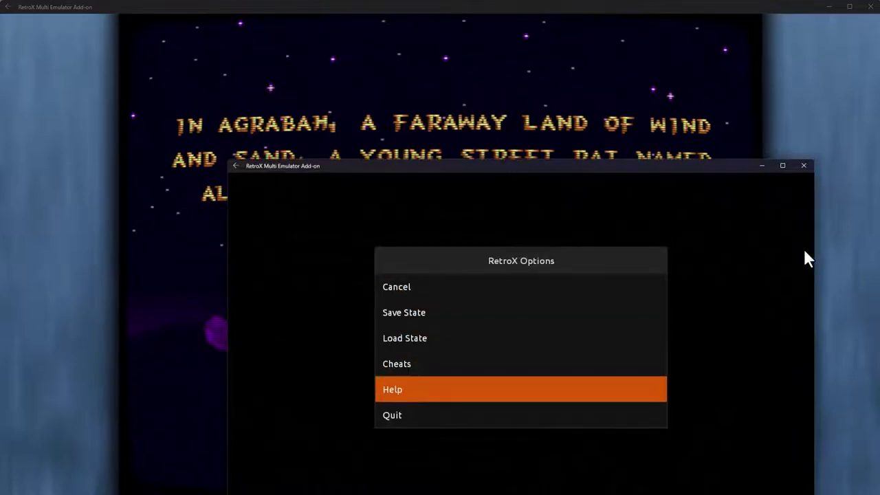
key(Down)
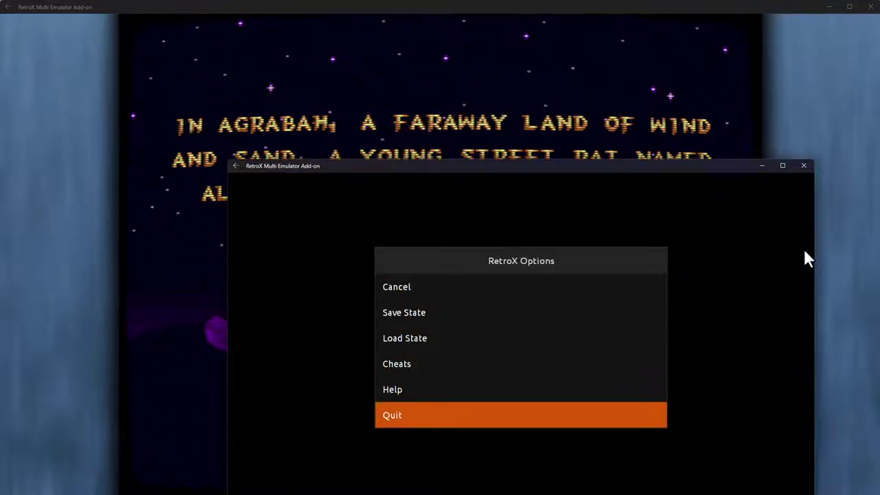
key(Return)
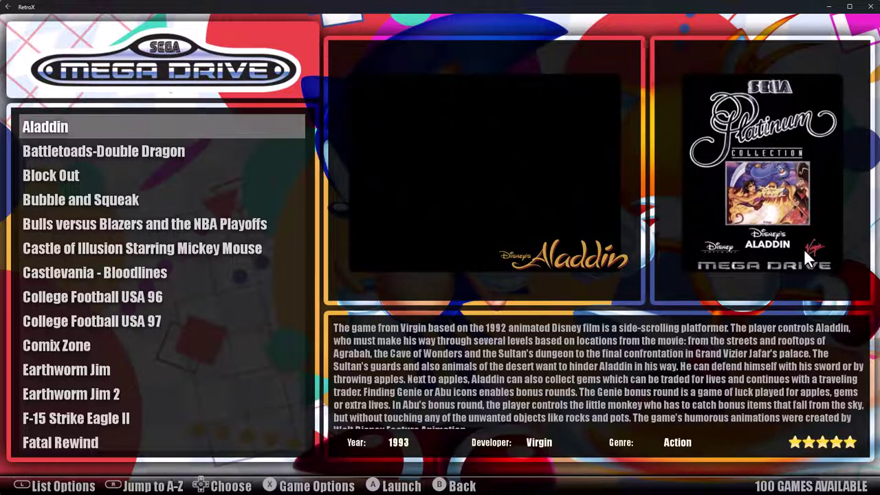
key(Down)
key(Up)
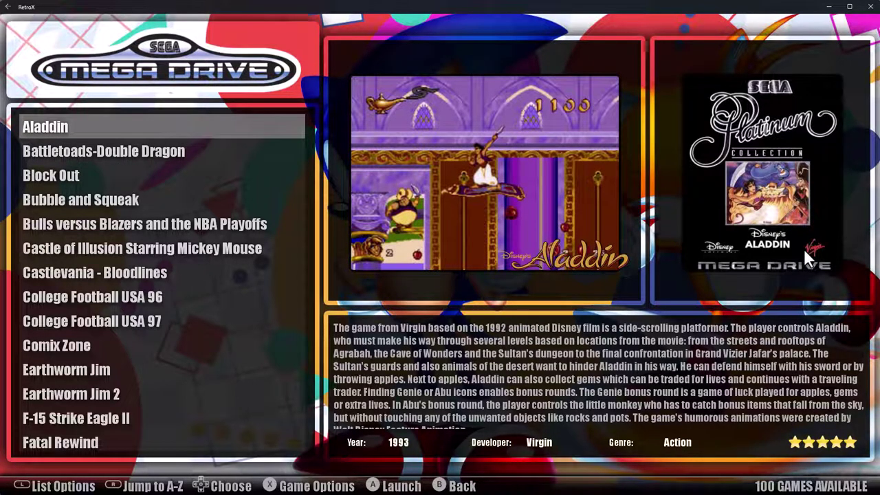
key(Return)
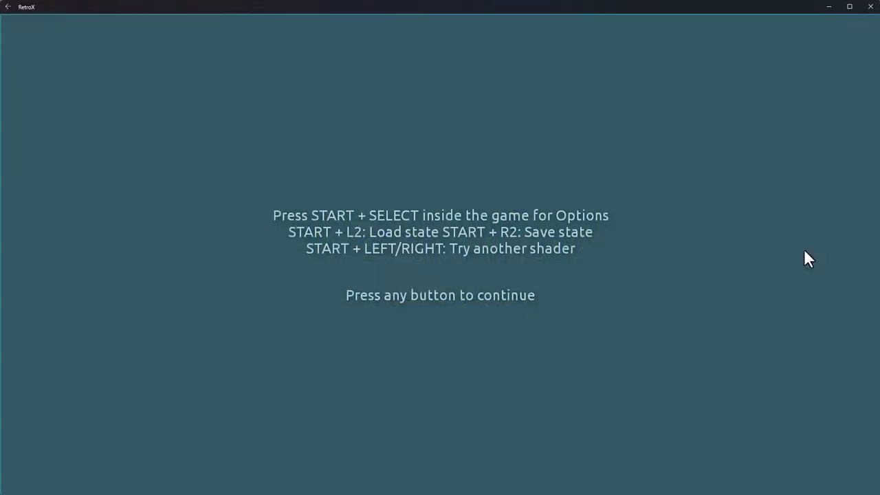